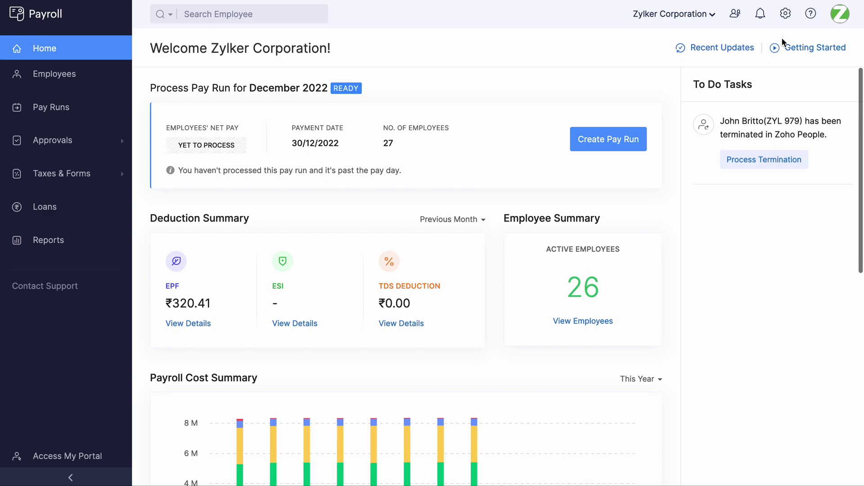
# Step: Connect Zoho Books from Settings > Zoho Apps and join the organisation
pyautogui.click(787, 17)
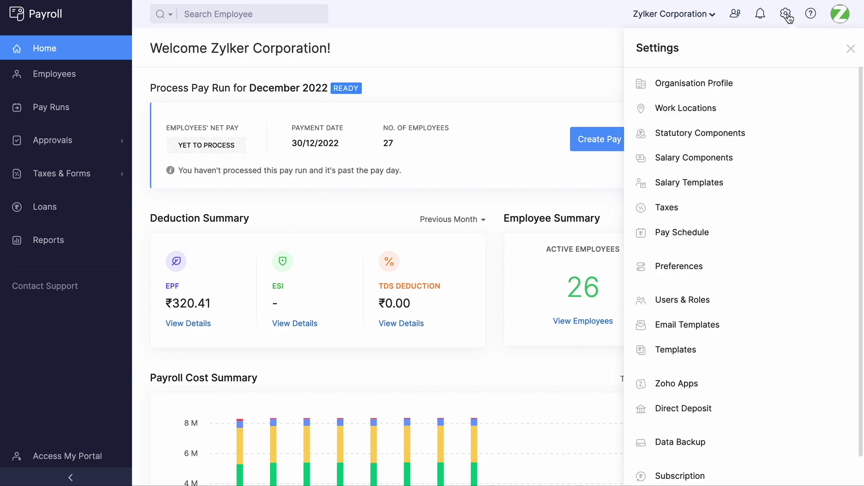
pyautogui.click(840, 381)
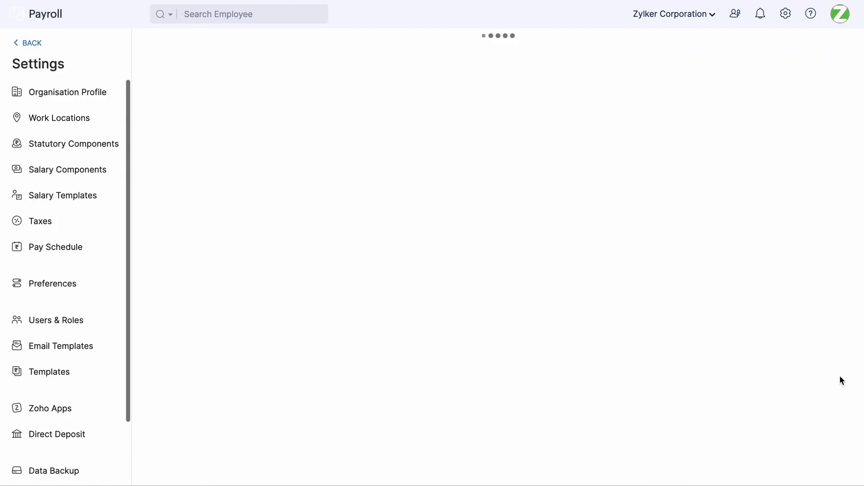
pyautogui.click(796, 205)
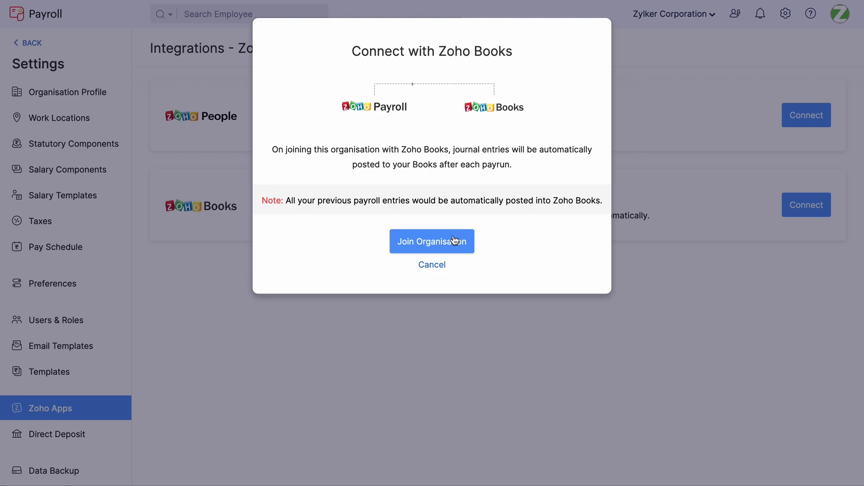
pyautogui.click(455, 241)
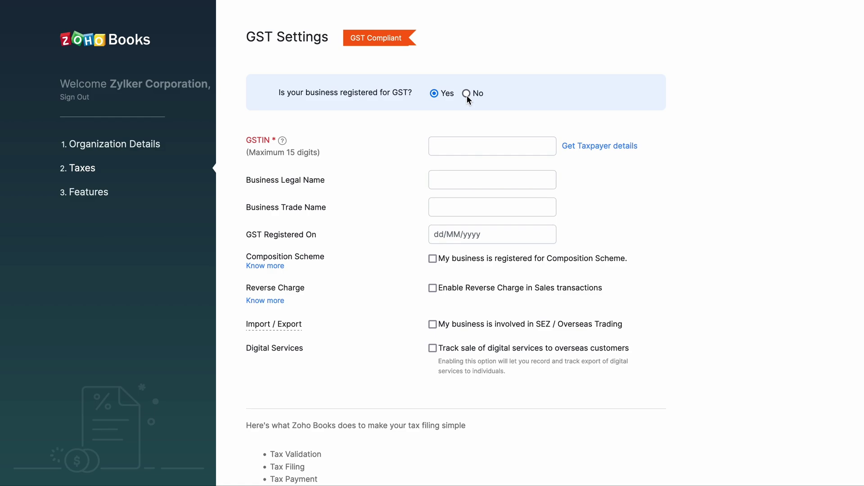
# Step: Set up Zoho Books as not GST-registered with Retainer Invoices enabled, and finish setup
pyautogui.click(467, 94)
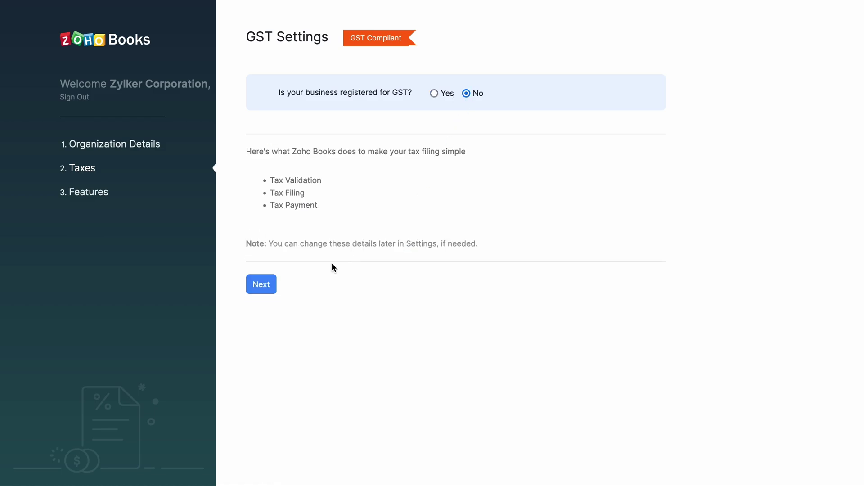
pyautogui.click(275, 284)
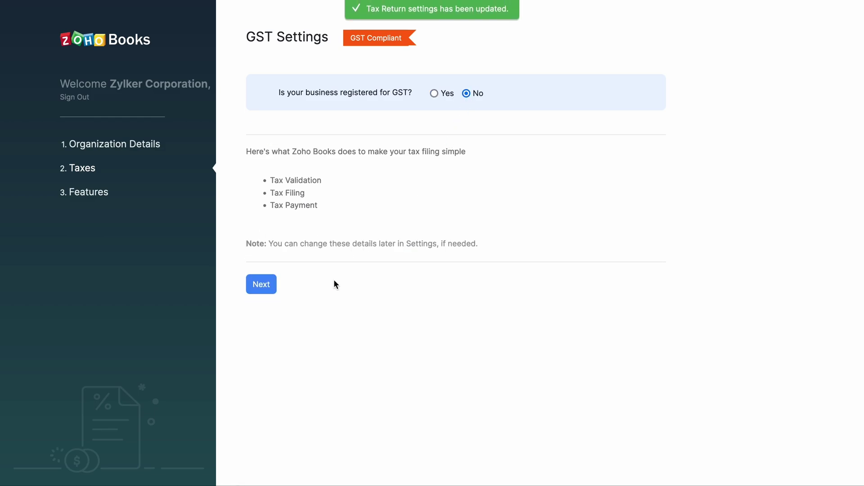
pyautogui.click(285, 125)
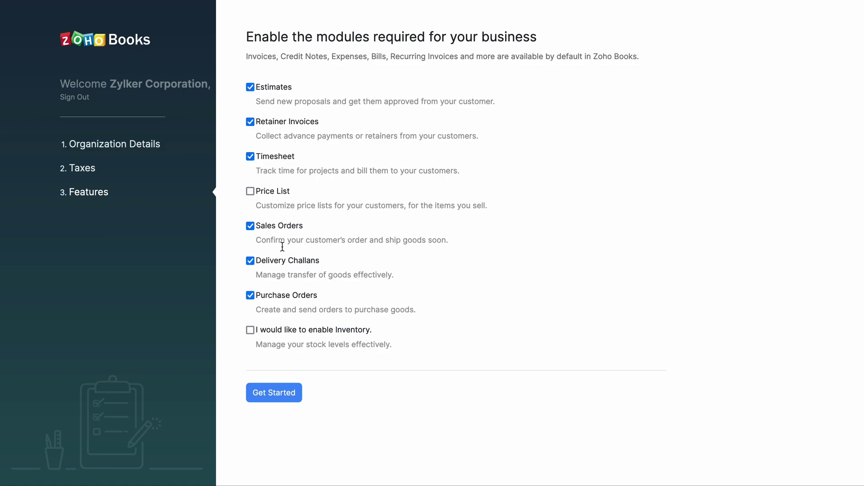
pyautogui.click(270, 394)
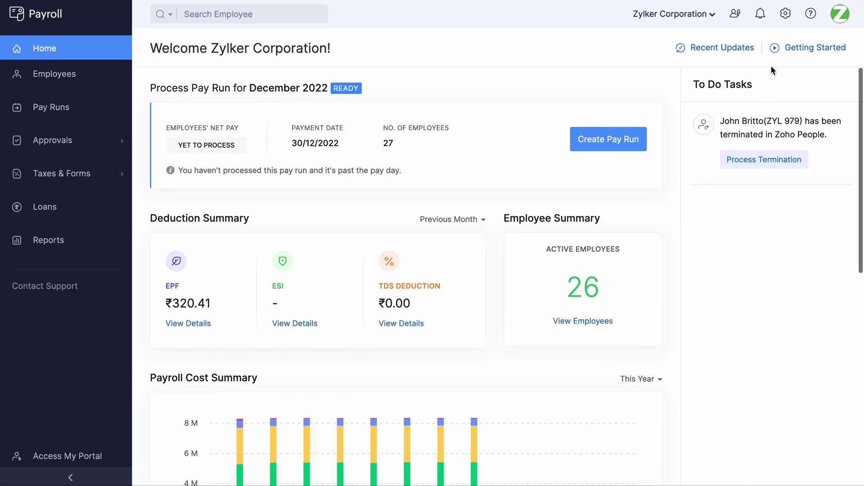
# Step: Edit the Zoho Books integration, keeping HDFC as bank account with individual salary payments
pyautogui.click(787, 17)
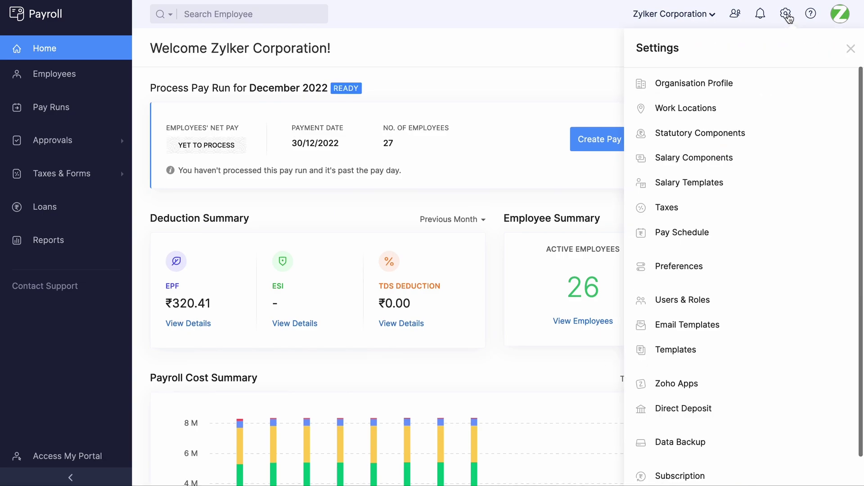
pyautogui.click(840, 381)
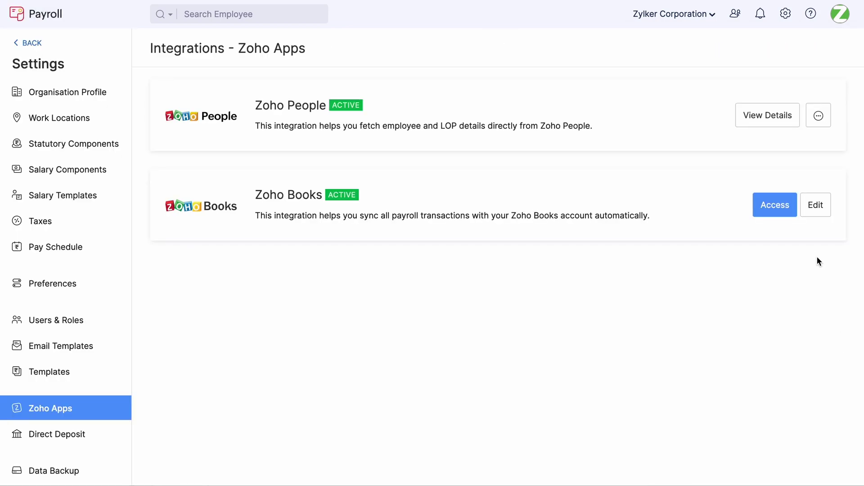
pyautogui.click(813, 218)
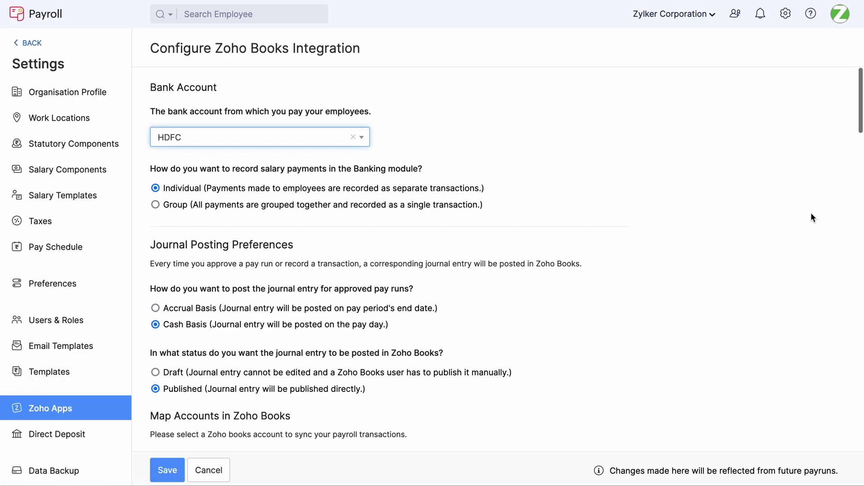
pyautogui.click(283, 138)
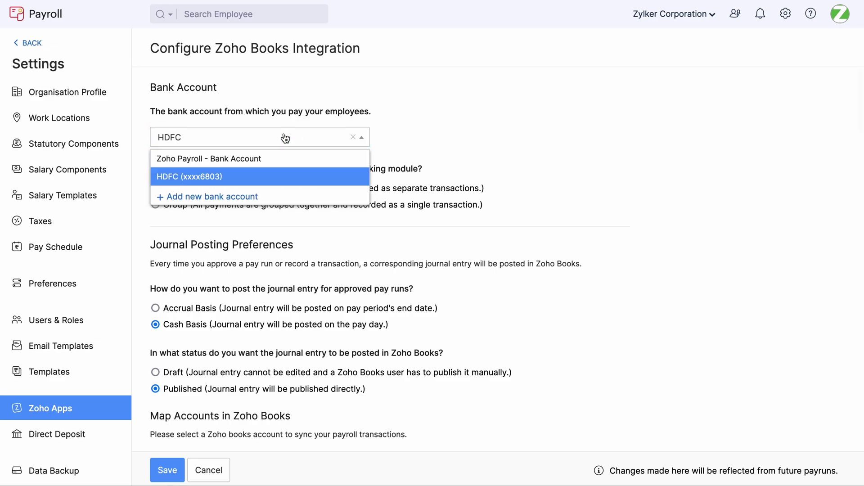
pyautogui.click(278, 177)
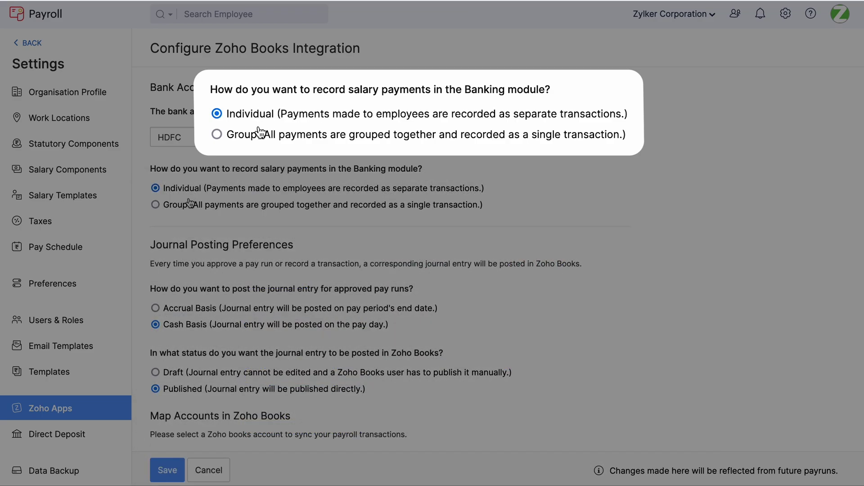
pyautogui.click(258, 137)
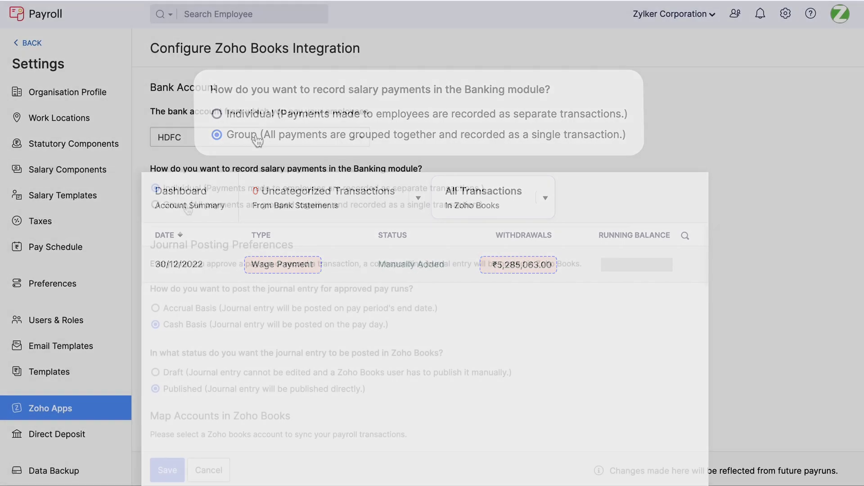
pyautogui.scroll(-1, 225, 229)
pyautogui.scroll(-2, 225, 230)
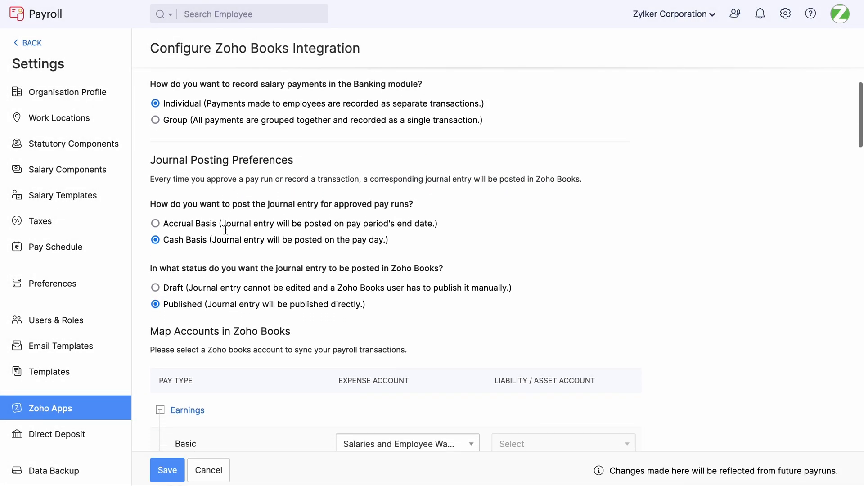
pyautogui.click(198, 229)
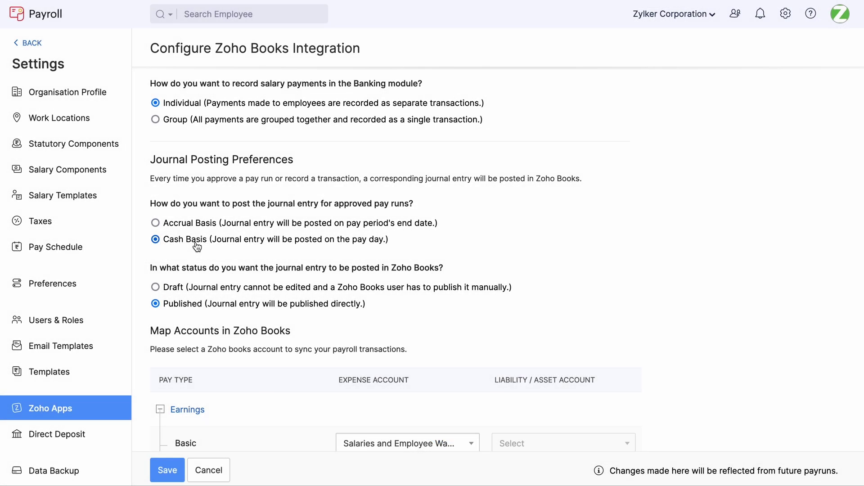
pyautogui.scroll(-2, 197, 246)
pyautogui.click(178, 209)
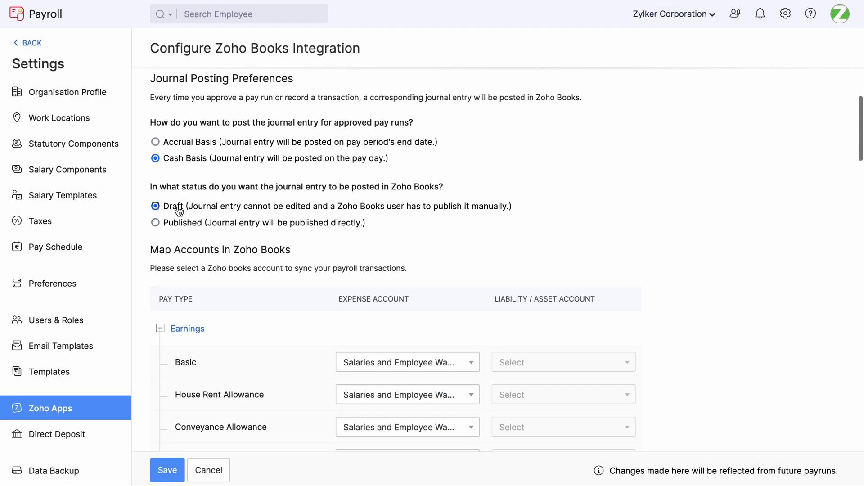
pyautogui.click(179, 222)
pyautogui.scroll(-3, 180, 225)
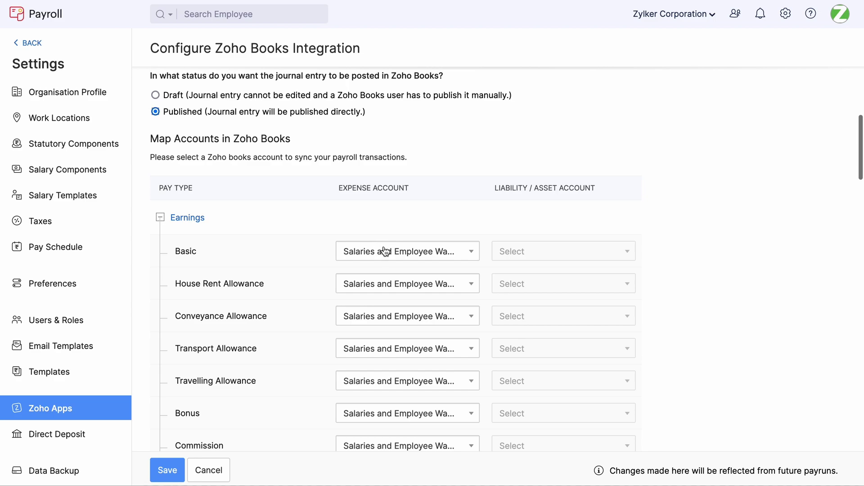
# Step: Review the Earnings account mappings, including the Basic pay expense account
pyautogui.click(387, 254)
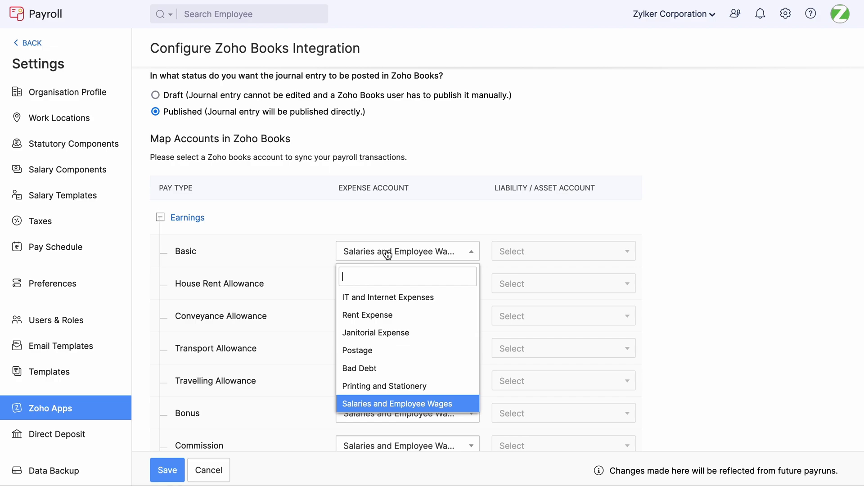
pyautogui.click(423, 220)
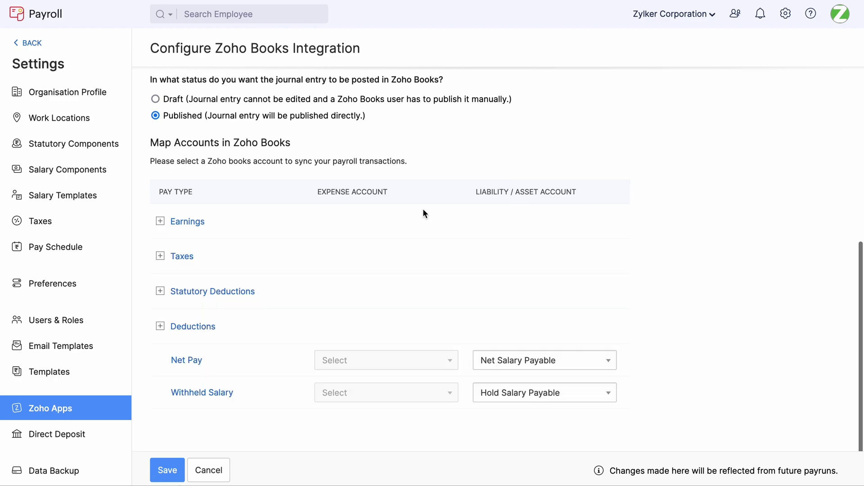
pyautogui.click(189, 226)
pyautogui.scroll(-5, 221, 277)
pyautogui.scroll(-12, 221, 277)
pyautogui.scroll(-12, 222, 278)
pyautogui.scroll(-12, 221, 276)
pyautogui.scroll(-2, 220, 277)
# Step: Review the Taxes, Statutory Deductions and Deductions mappings, then save the configuration
pyautogui.click(189, 255)
pyautogui.scroll(-1, 284, 317)
pyautogui.scroll(-3, 284, 317)
pyautogui.click(242, 297)
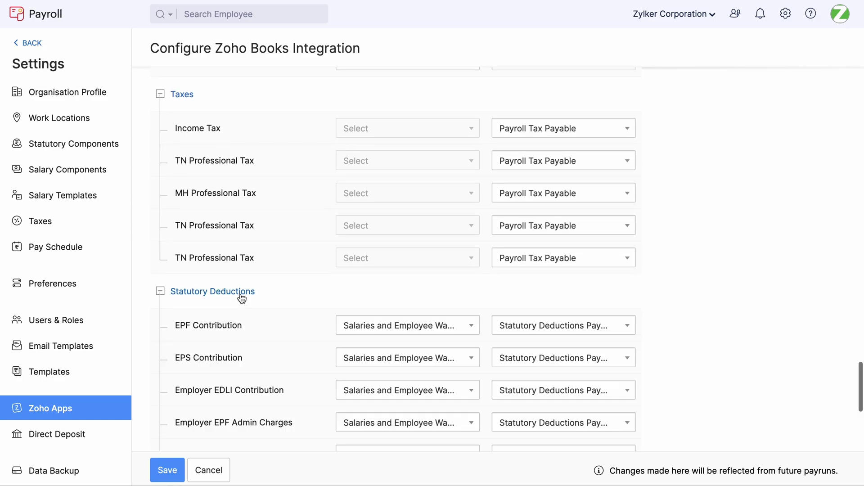
pyautogui.scroll(-7, 242, 297)
pyautogui.scroll(-5, 241, 297)
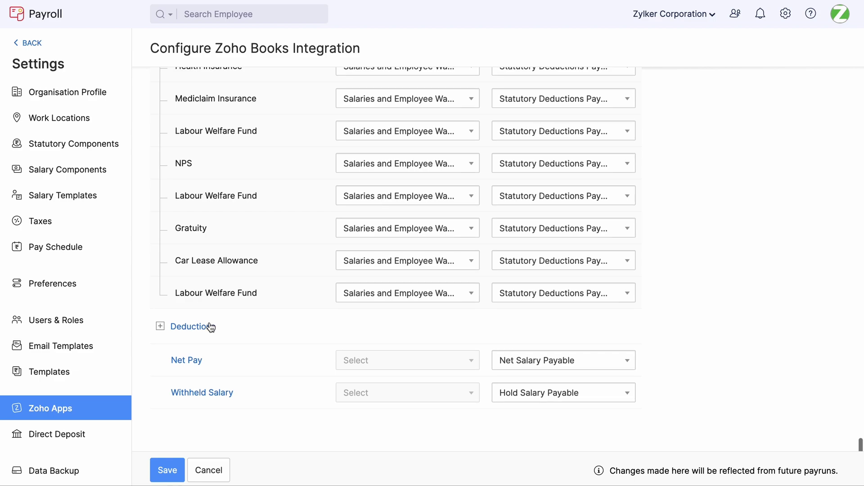
pyautogui.click(211, 325)
pyautogui.scroll(-5, 303, 361)
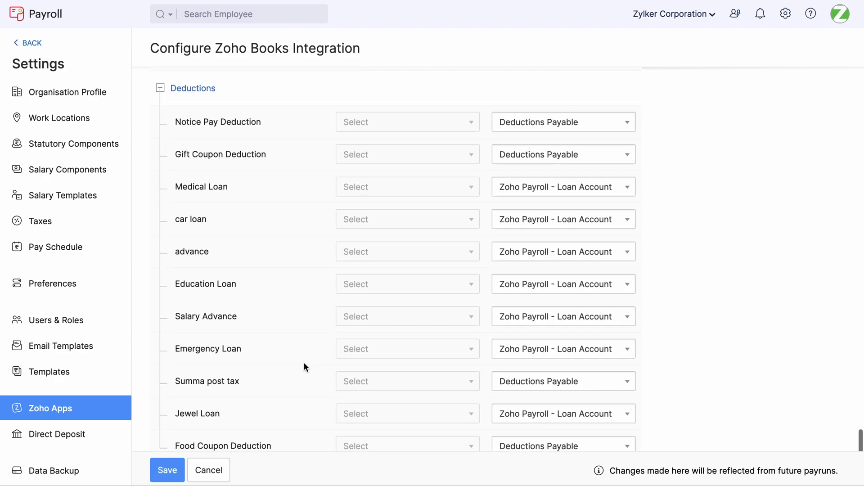
pyautogui.scroll(-3, 304, 364)
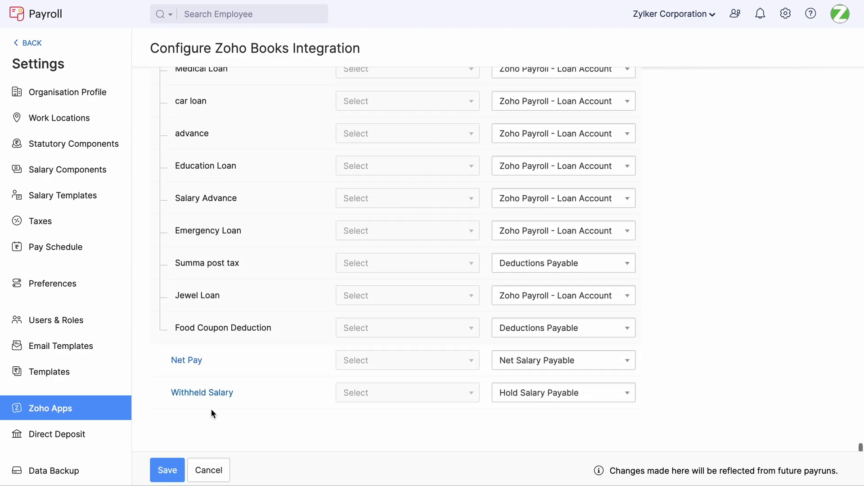
pyautogui.click(177, 469)
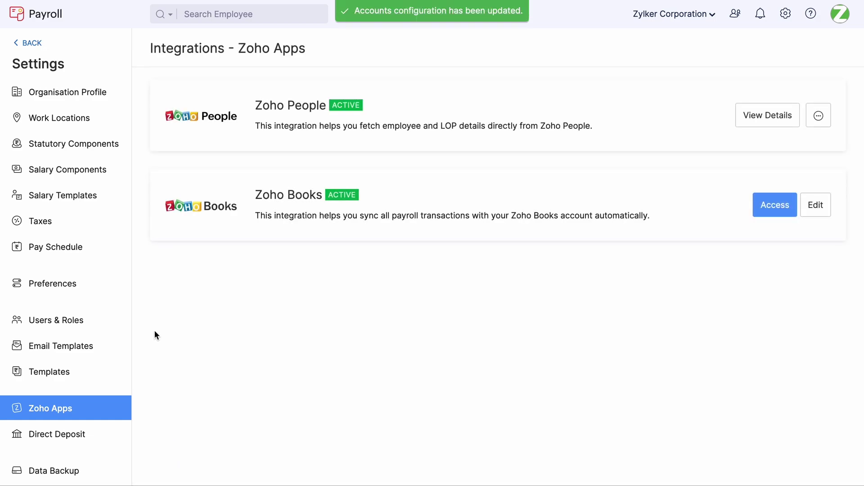
pyautogui.click(32, 48)
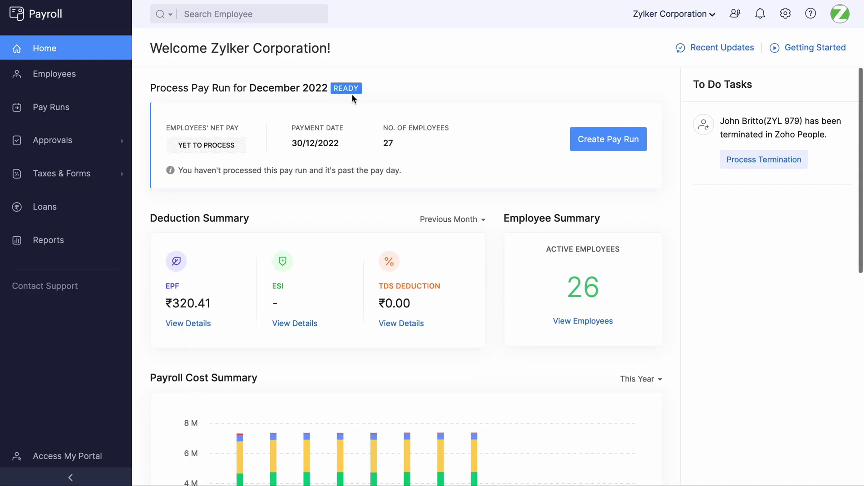
# Step: Create and approve the December 2022 pay run with journal entries posted to Zoho Books
pyautogui.click(590, 144)
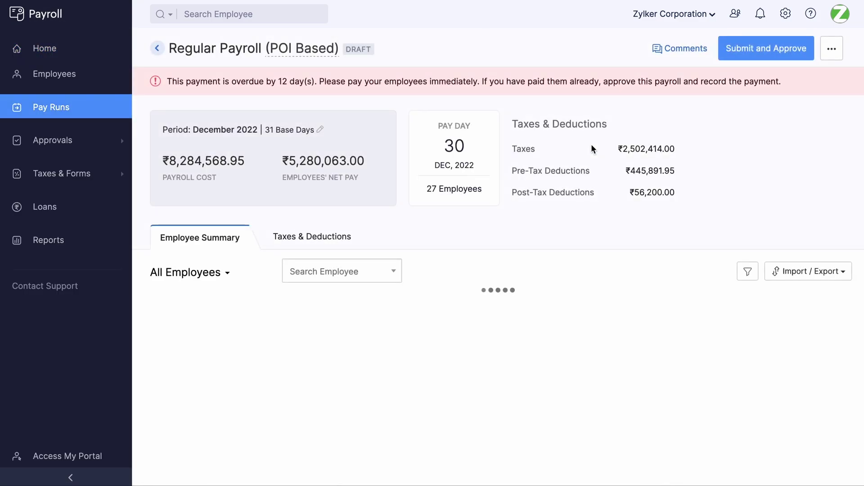
pyautogui.click(741, 60)
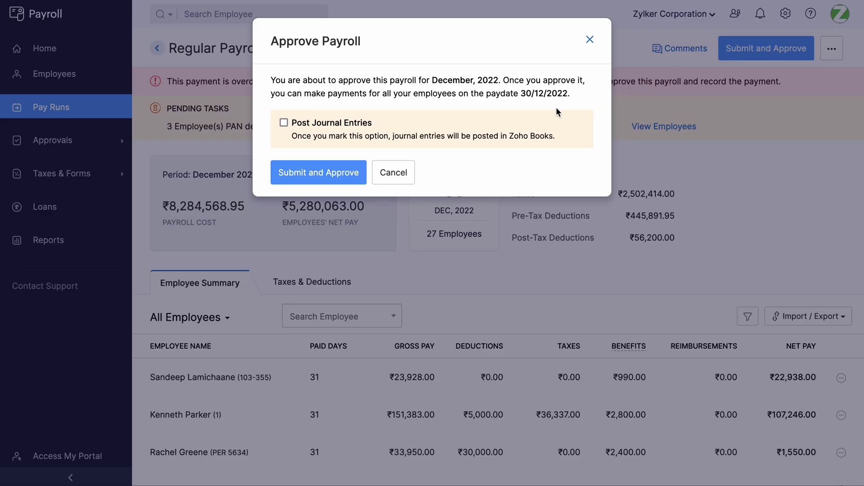
pyautogui.click(345, 128)
pyautogui.click(338, 172)
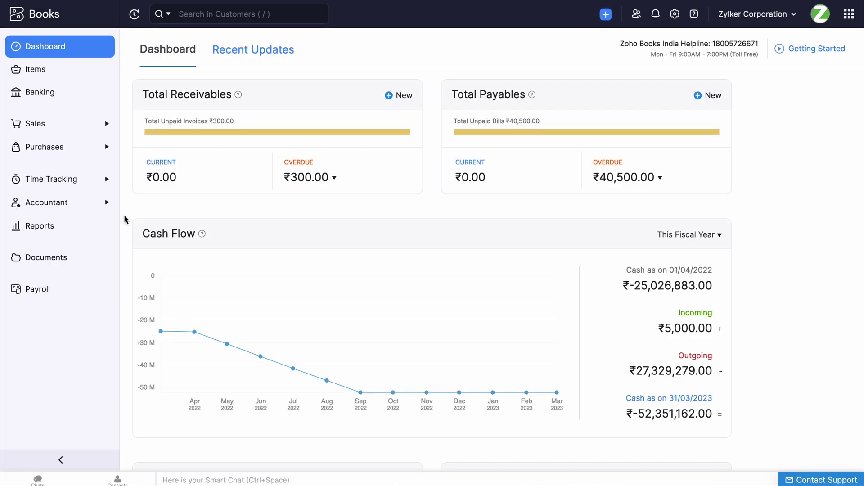
# Step: Open the Payroll-74 manual journal and review its entries down to the ₹8,288,568.95 totals
pyautogui.click(105, 209)
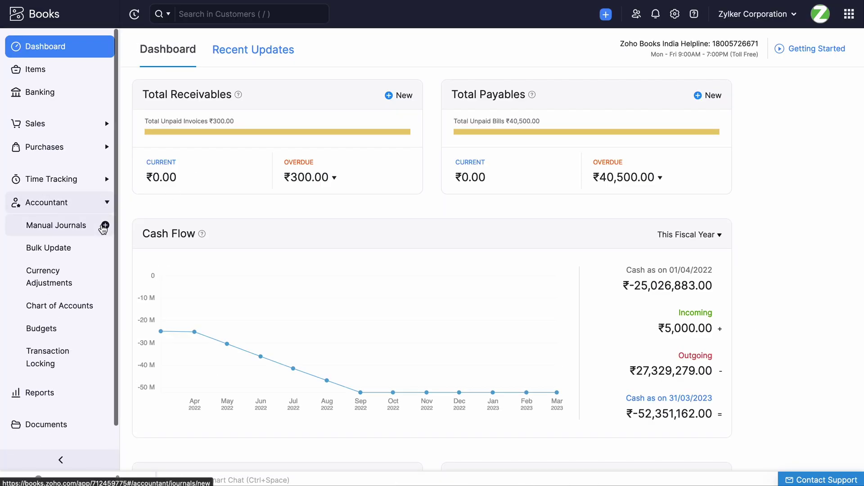
pyautogui.click(78, 234)
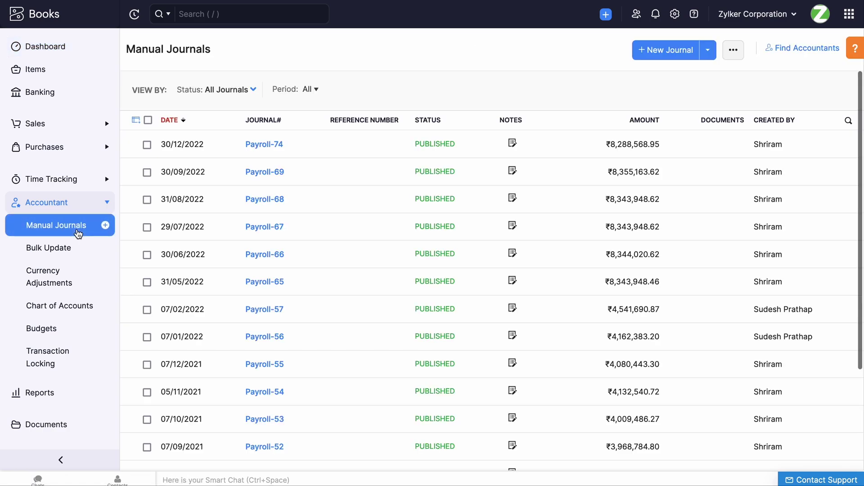
pyautogui.click(259, 145)
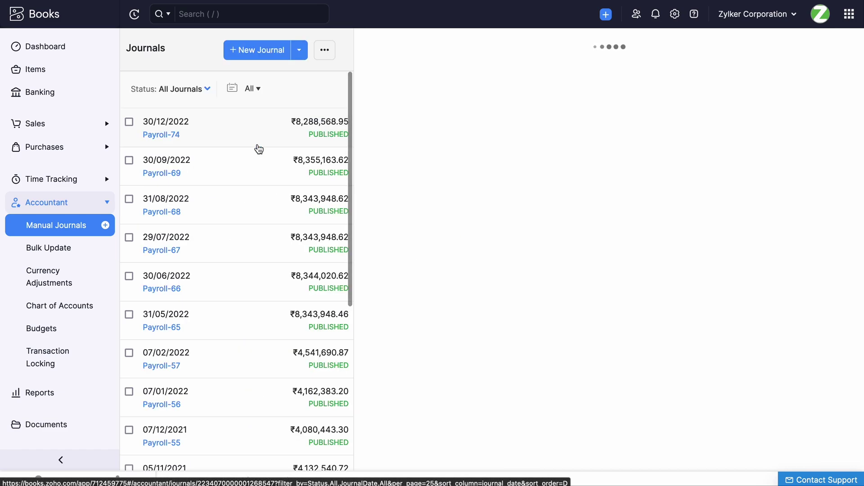
pyautogui.scroll(-2, 469, 271)
pyautogui.scroll(-3, 469, 271)
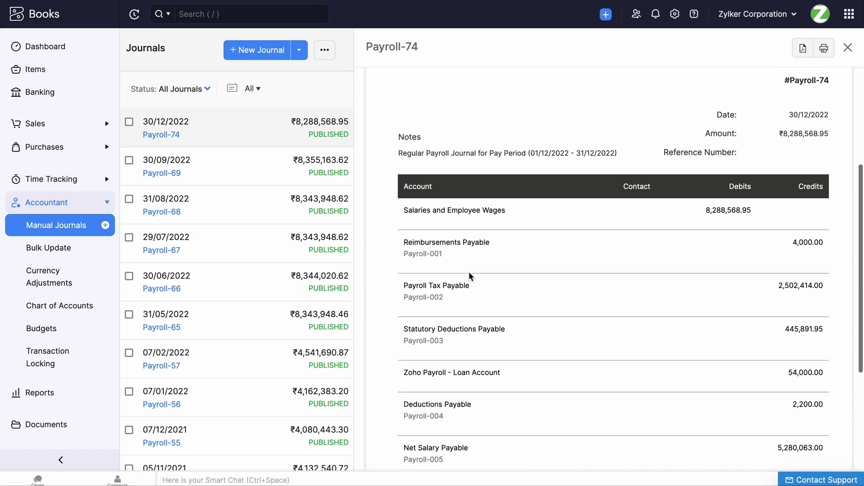
pyautogui.scroll(-3, 468, 272)
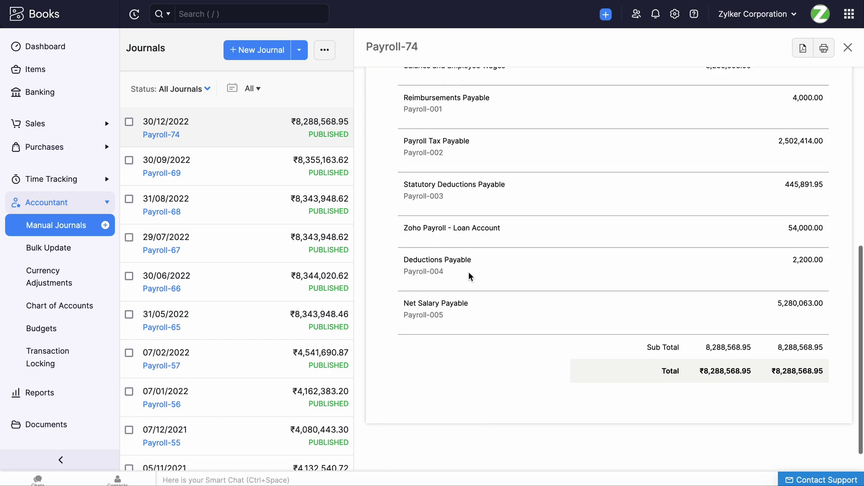
pyautogui.scroll(-1, 468, 272)
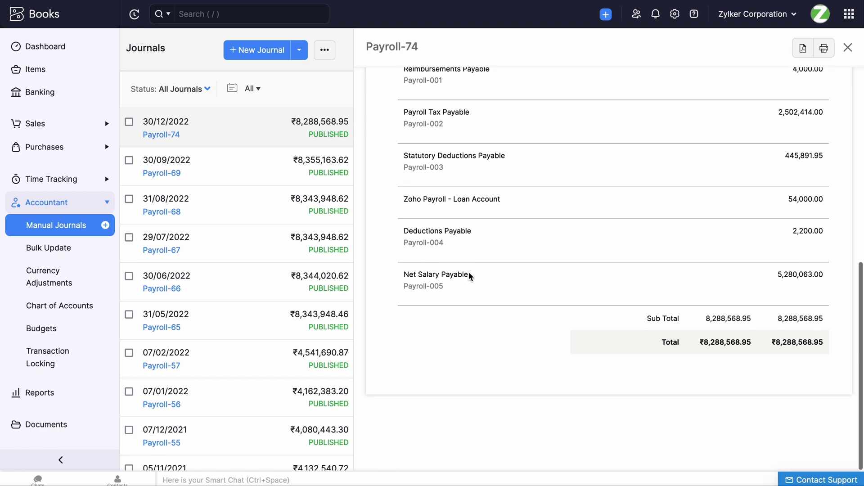
# Step: Review the HDFC account's 30/12/2022 wage payment transactions in Banking
pyautogui.click(71, 95)
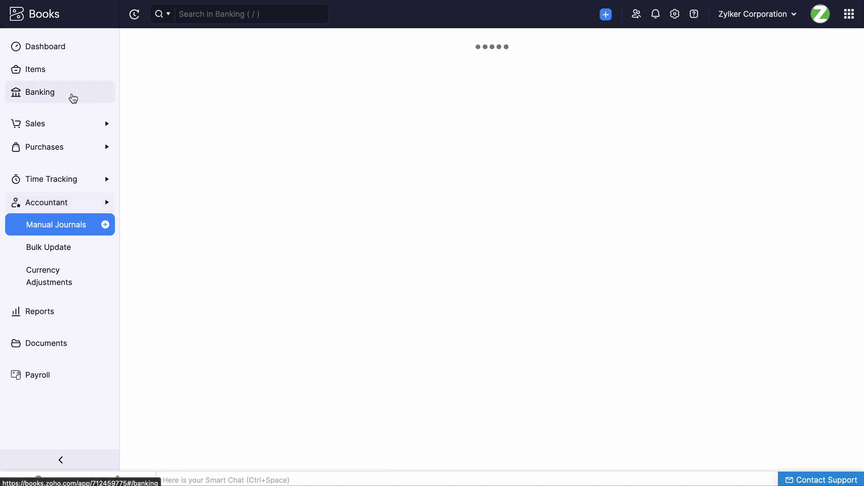
pyautogui.scroll(-5, 187, 264)
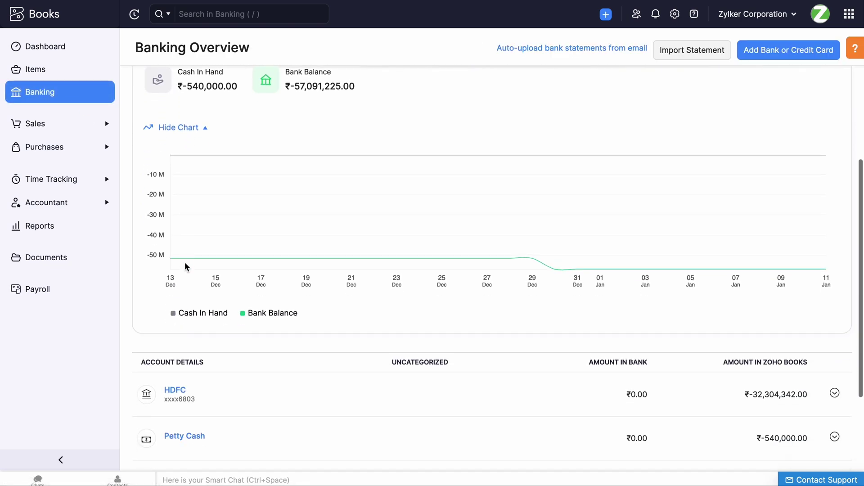
pyautogui.click(181, 314)
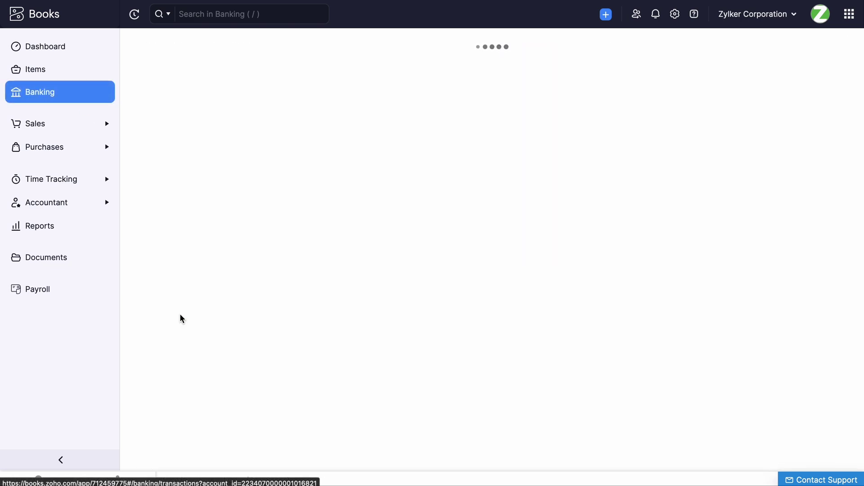
pyautogui.scroll(-1, 181, 319)
pyautogui.scroll(1, 181, 320)
pyautogui.scroll(-3, 181, 319)
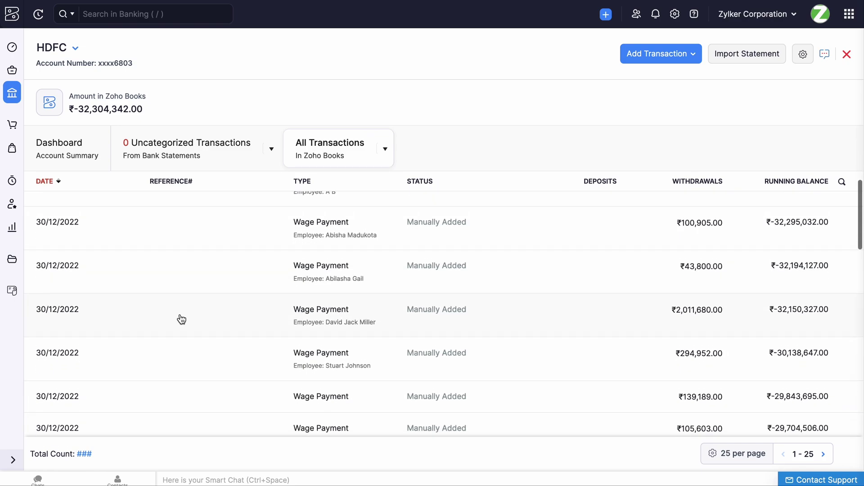
pyautogui.scroll(-5, 181, 319)
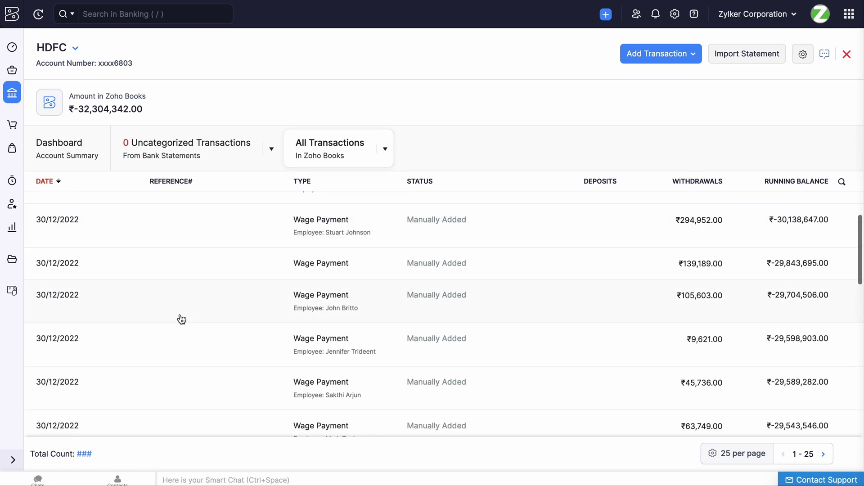
pyautogui.scroll(-2, 181, 319)
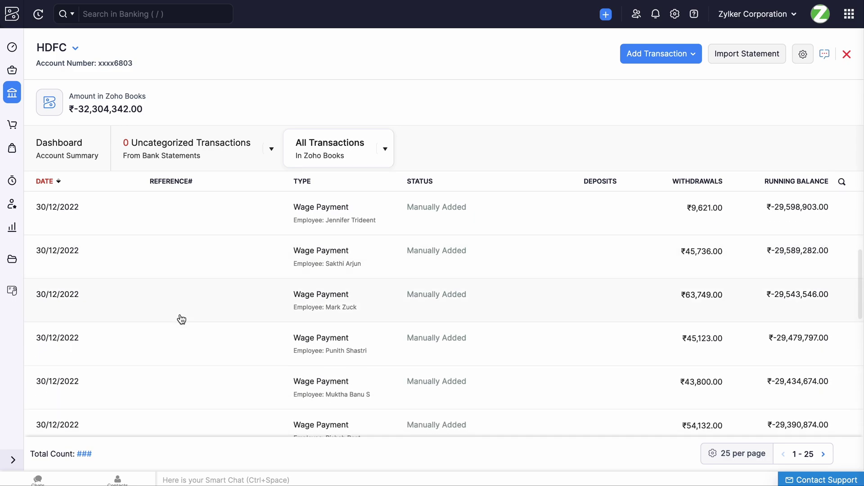
pyautogui.click(16, 229)
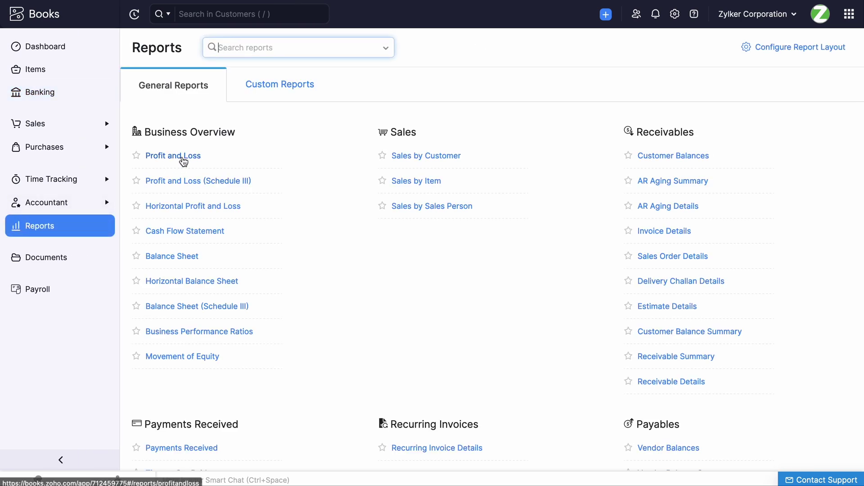
# Step: Open the Profit and Loss report and look it over
pyautogui.click(183, 158)
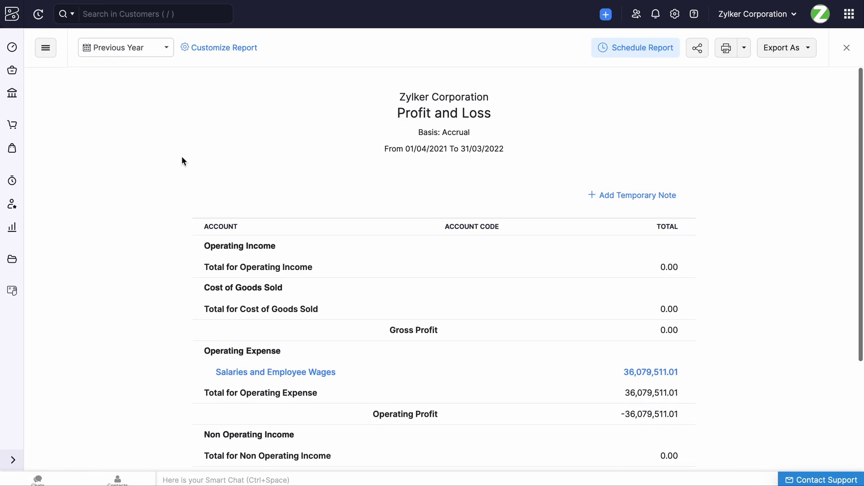
pyautogui.scroll(-2, 200, 265)
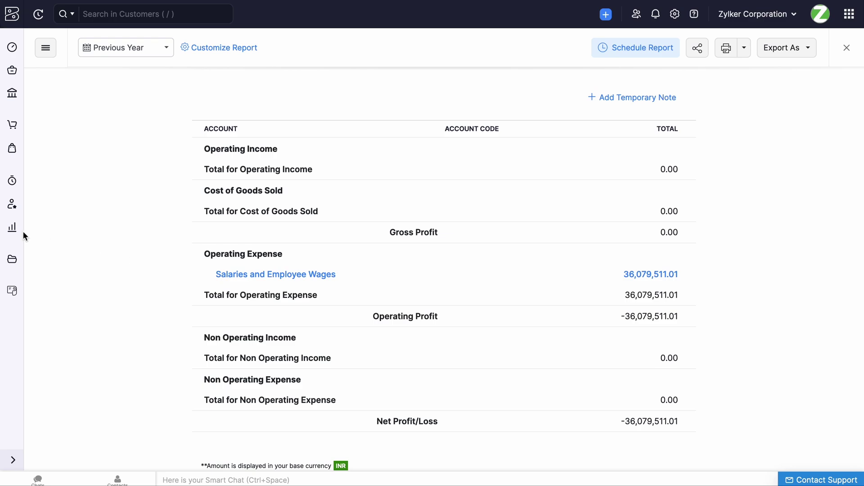
pyautogui.click(10, 231)
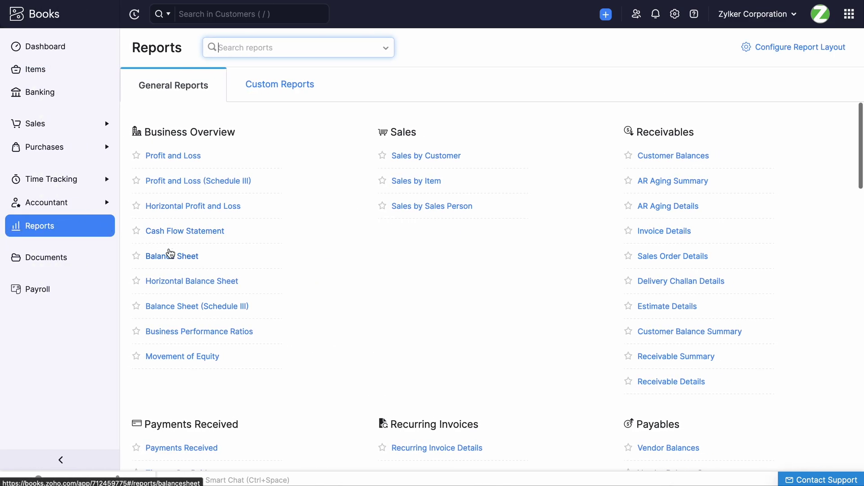
# Step: Search 'tri' to open the Trial Balance and check its 86,853,109.90 totals
pyautogui.write('tri')
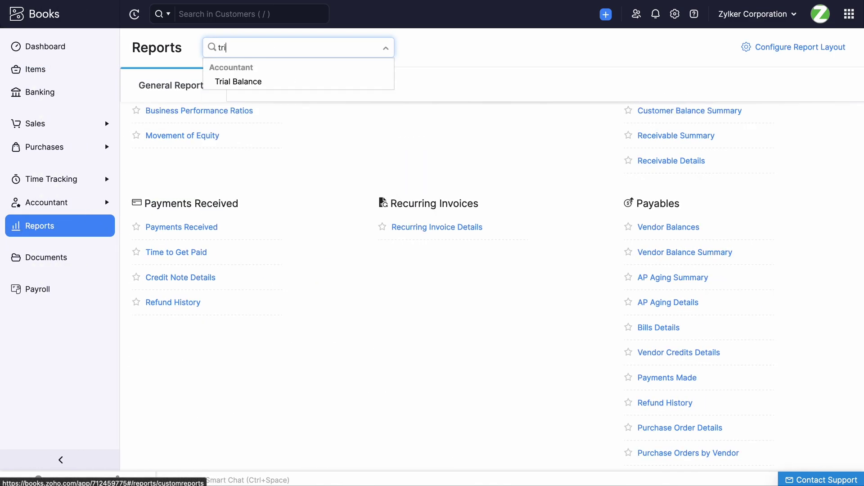
pyautogui.click(270, 83)
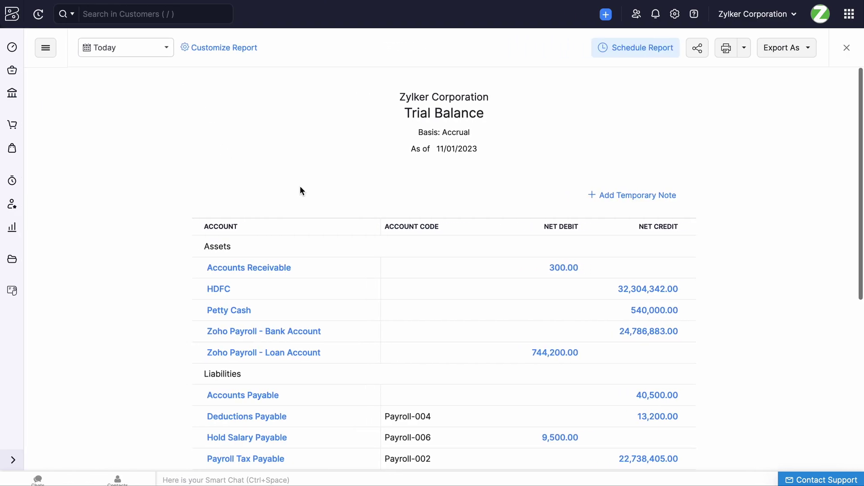
pyautogui.scroll(-2, 299, 250)
pyautogui.scroll(-2, 301, 253)
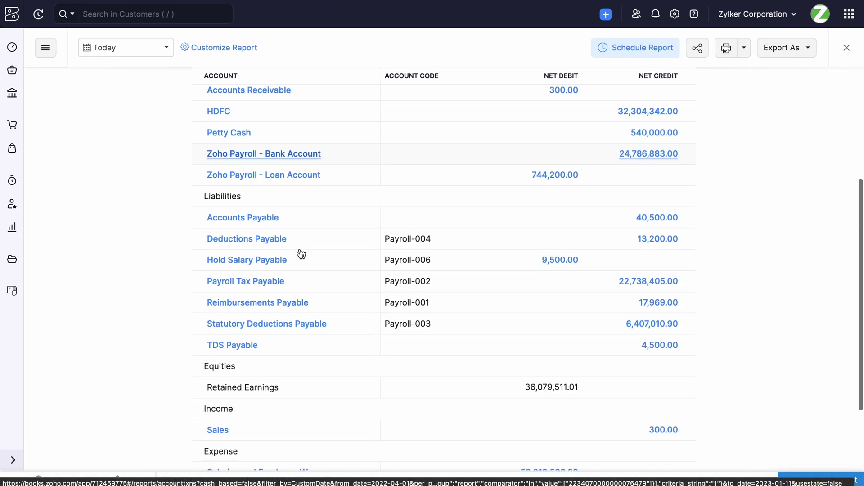
pyautogui.scroll(-1, 301, 253)
pyautogui.scroll(-1, 301, 253)
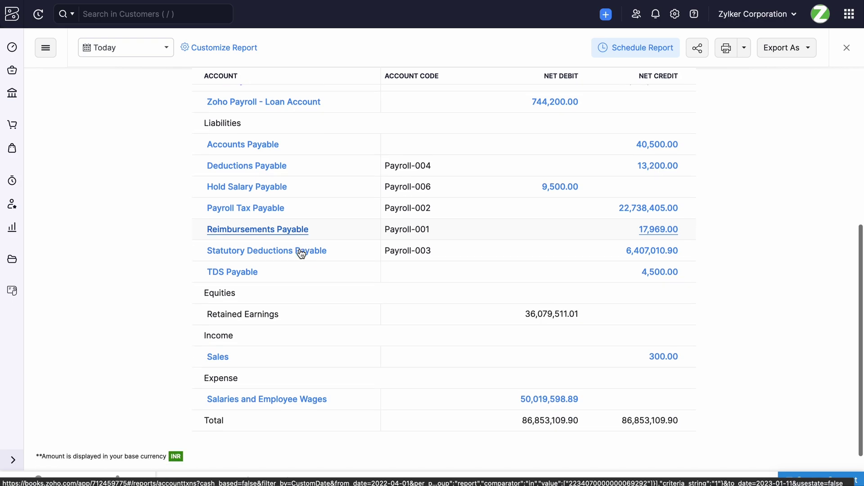